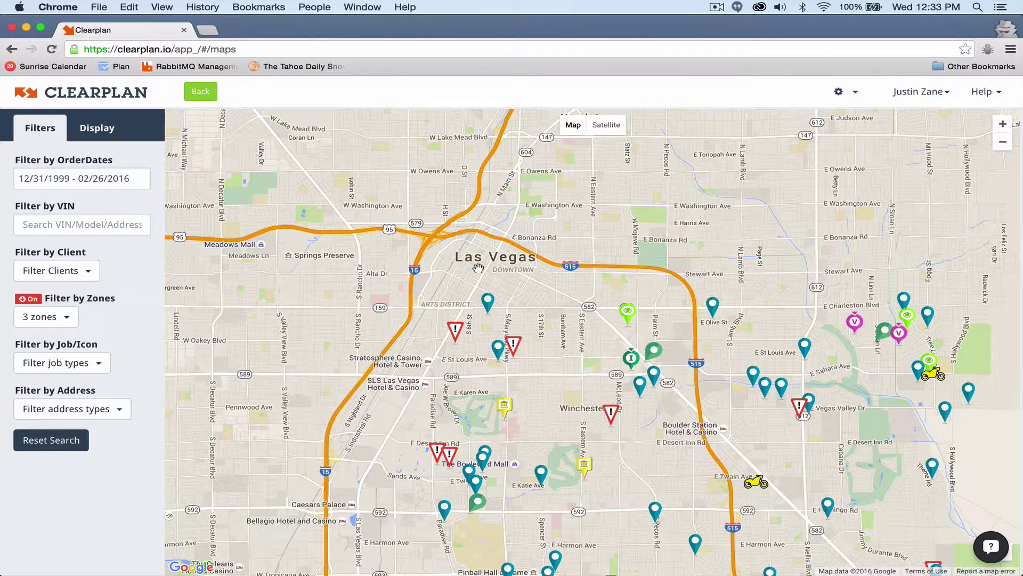
{"action": "left_click", "coordinate": [488, 304]}
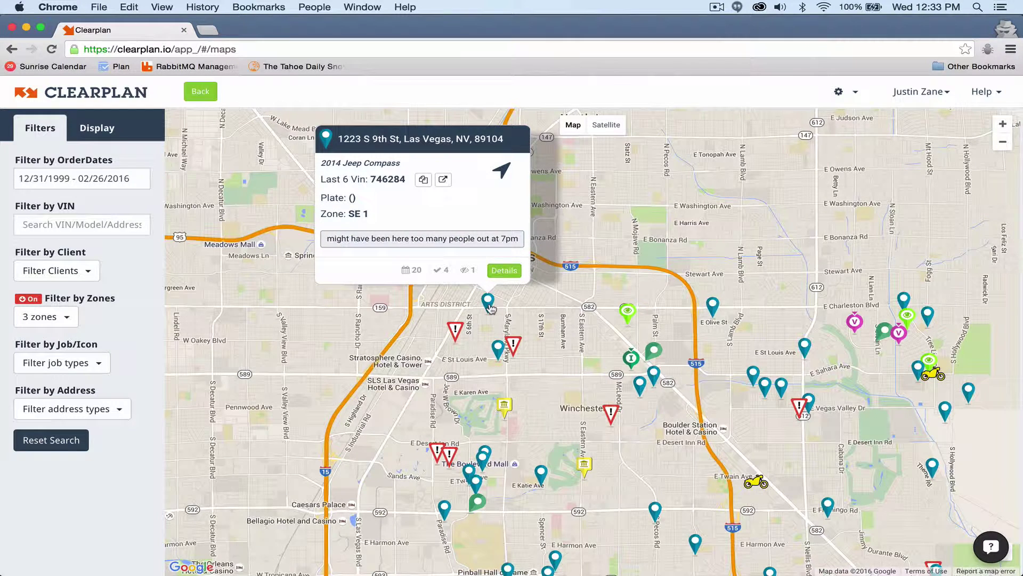
- Open the full job window for the 2014 Jeep Compass repossession from its info card
{"action": "left_click", "coordinate": [489, 306]}
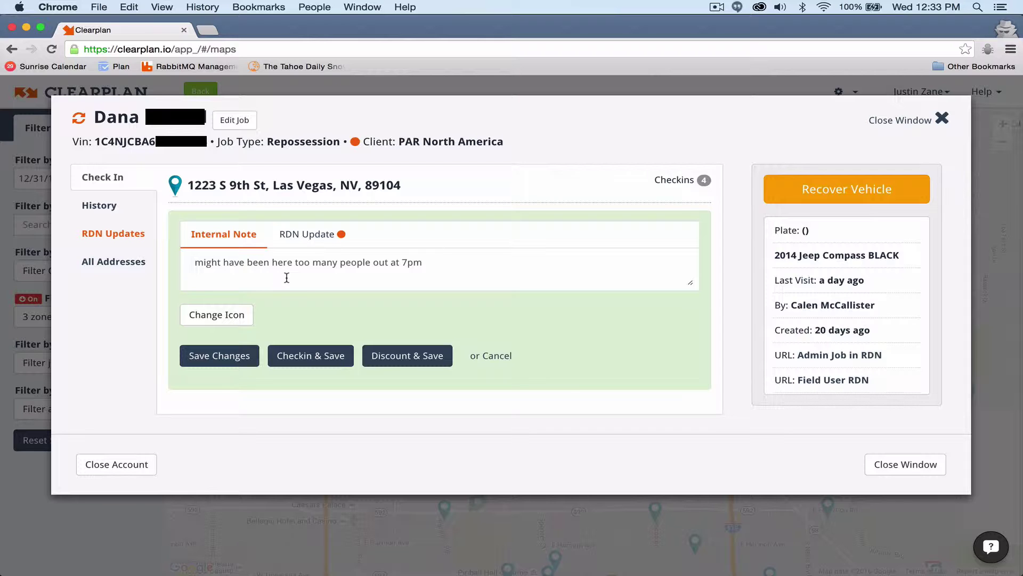
- Draft an RDN update reading 'sfh, 1 story, 2 car garage' for this check-in
{"action": "left_click", "coordinate": [325, 236]}
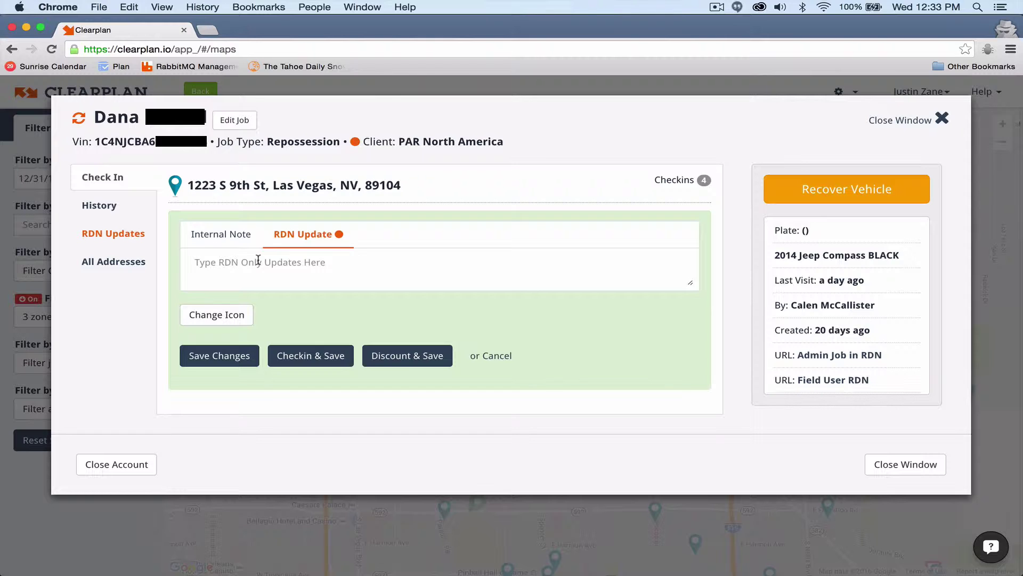
{"action": "type", "text": "sfh, 1 story, 2 car garage"}
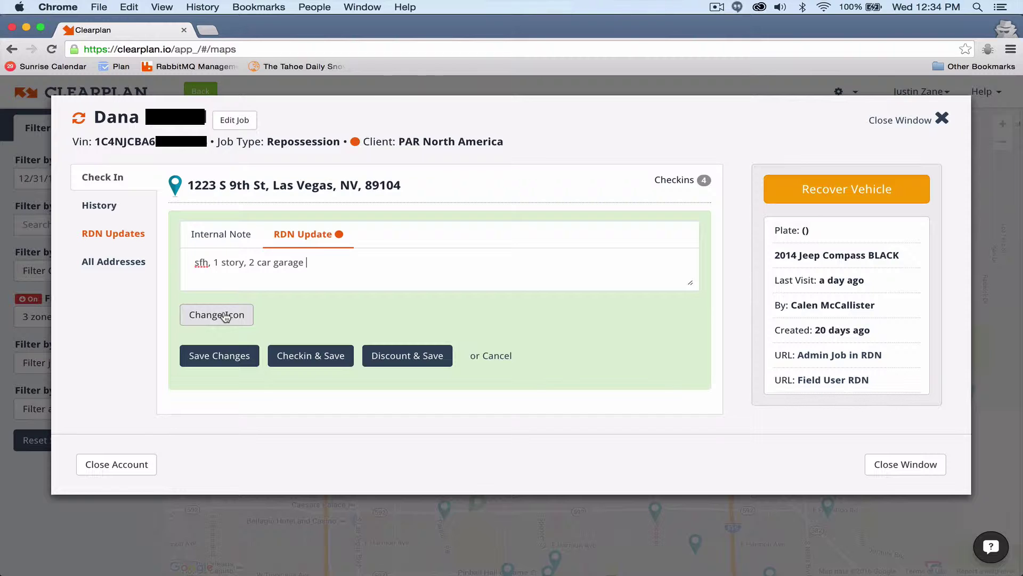
{"action": "left_click", "coordinate": [225, 316]}
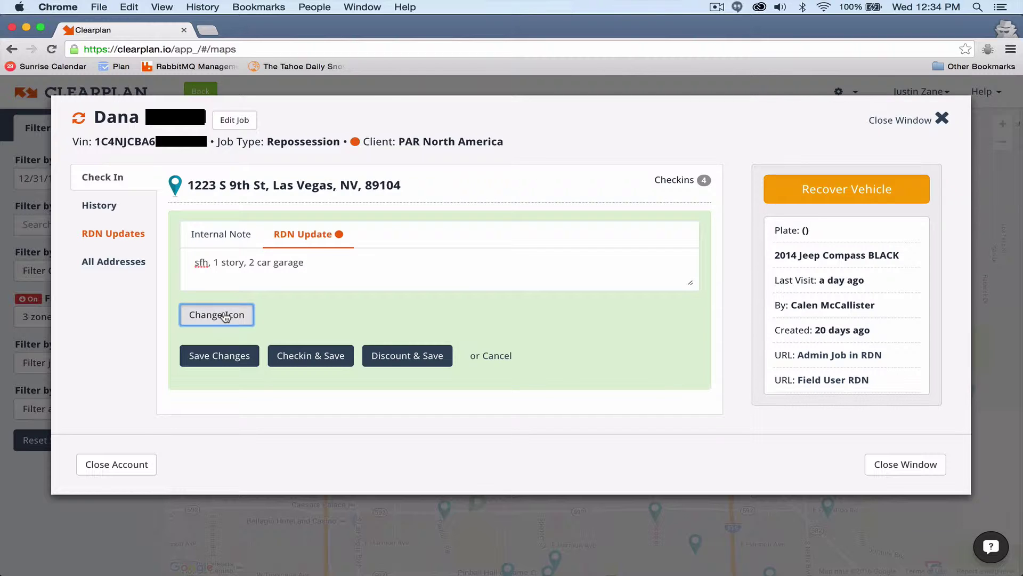
{"action": "left_click", "coordinate": [249, 365]}
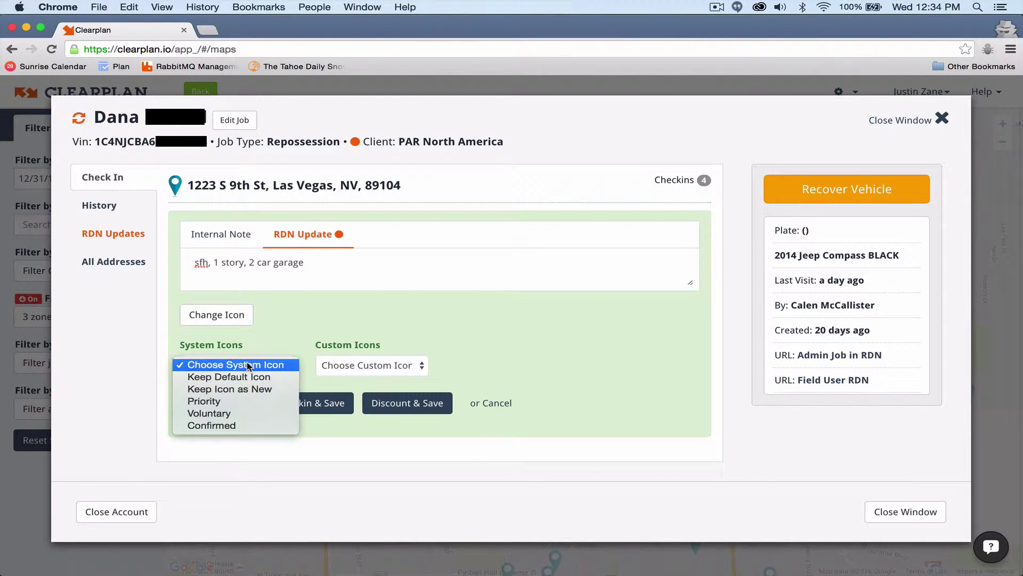
{"action": "left_click", "coordinate": [244, 402]}
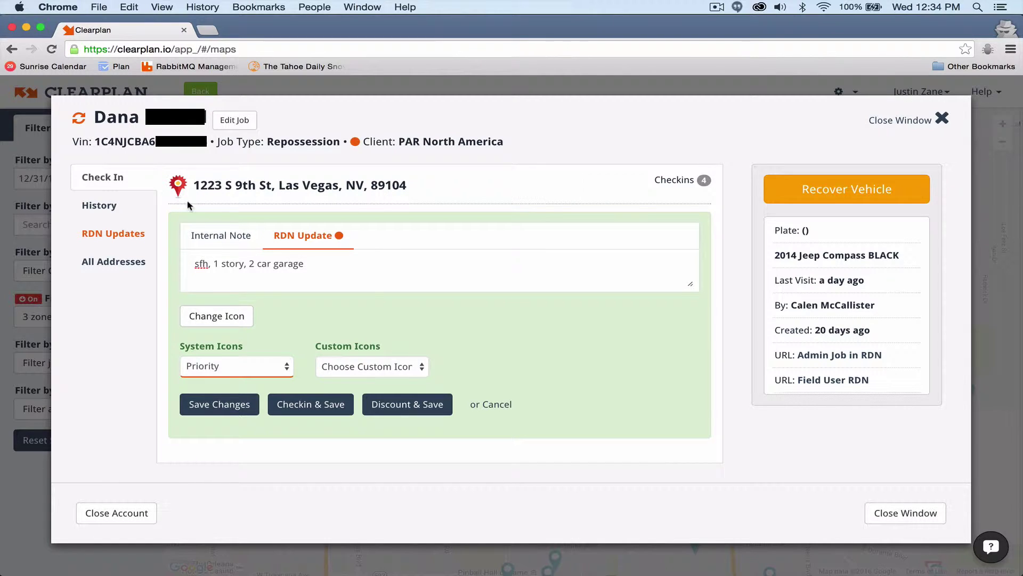
{"action": "left_click", "coordinate": [314, 405]}
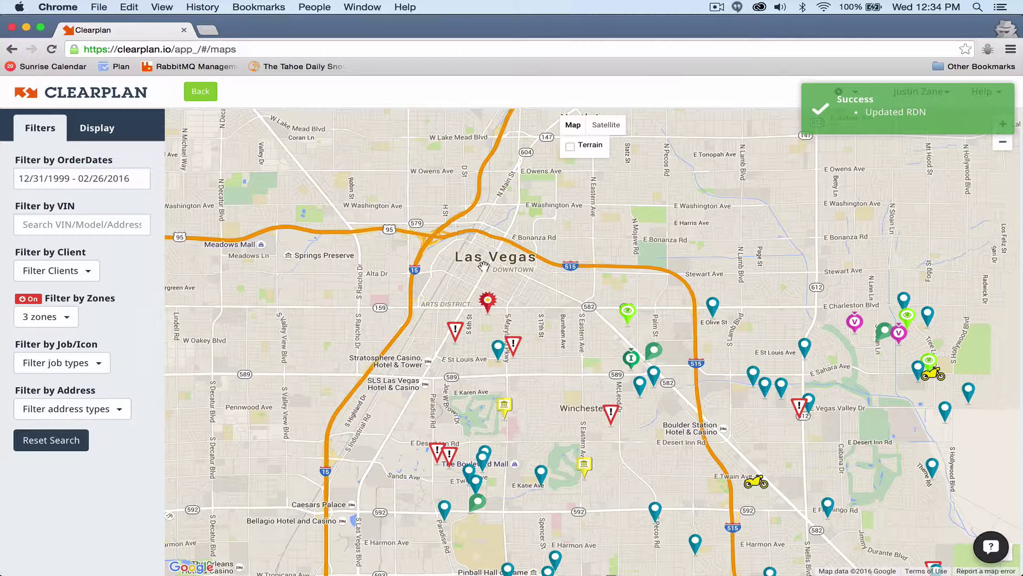
{"action": "left_click", "coordinate": [492, 317]}
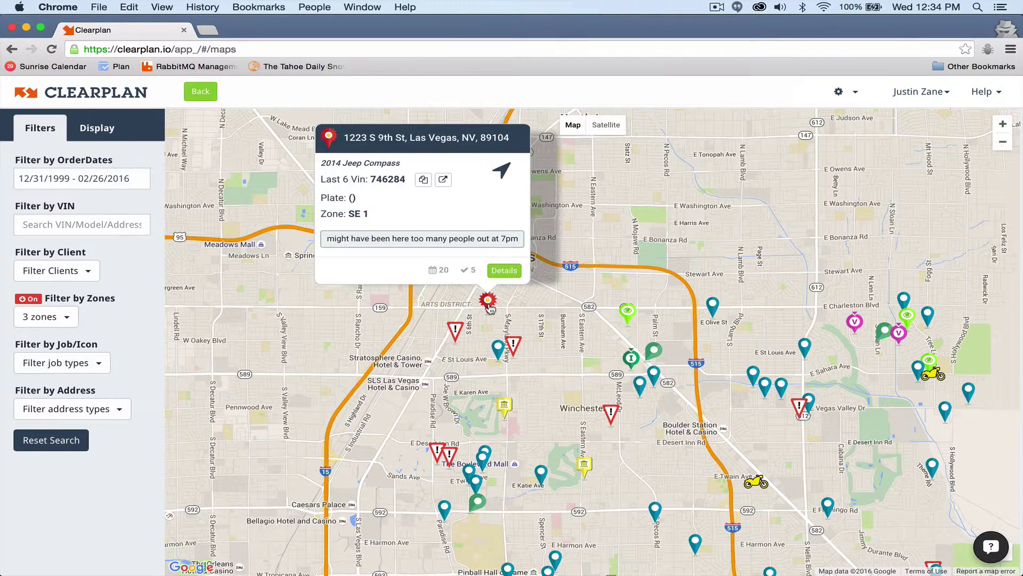
{"action": "left_click", "coordinate": [488, 305]}
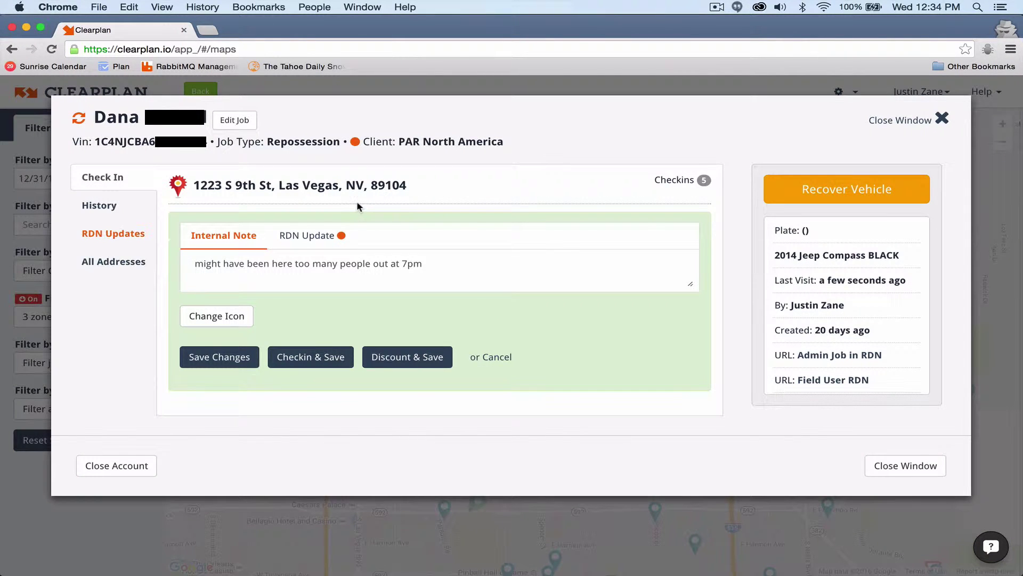
{"action": "left_click", "coordinate": [330, 236]}
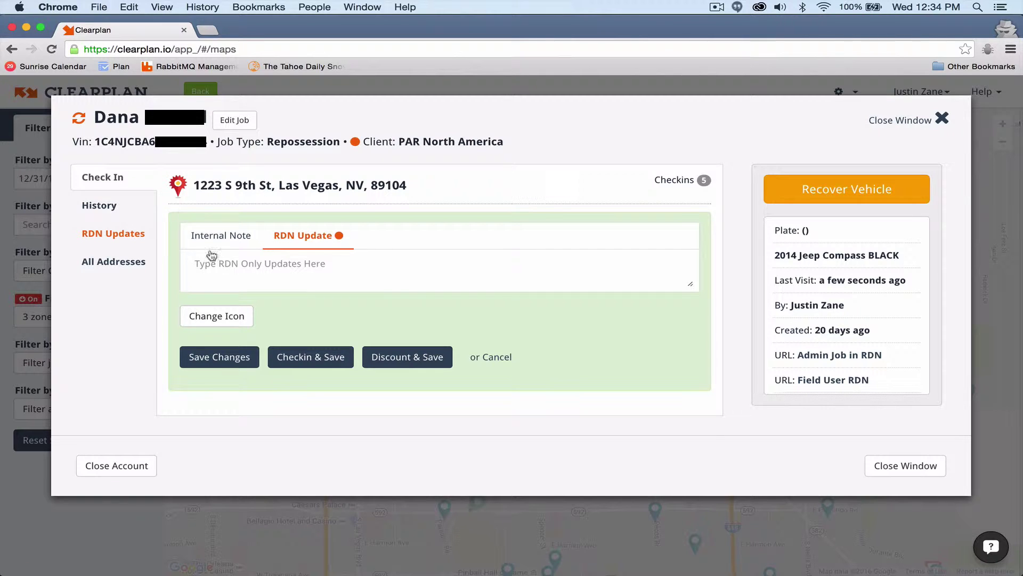
{"action": "left_click", "coordinate": [244, 271]}
{"action": "type", "text": "Vacant"}
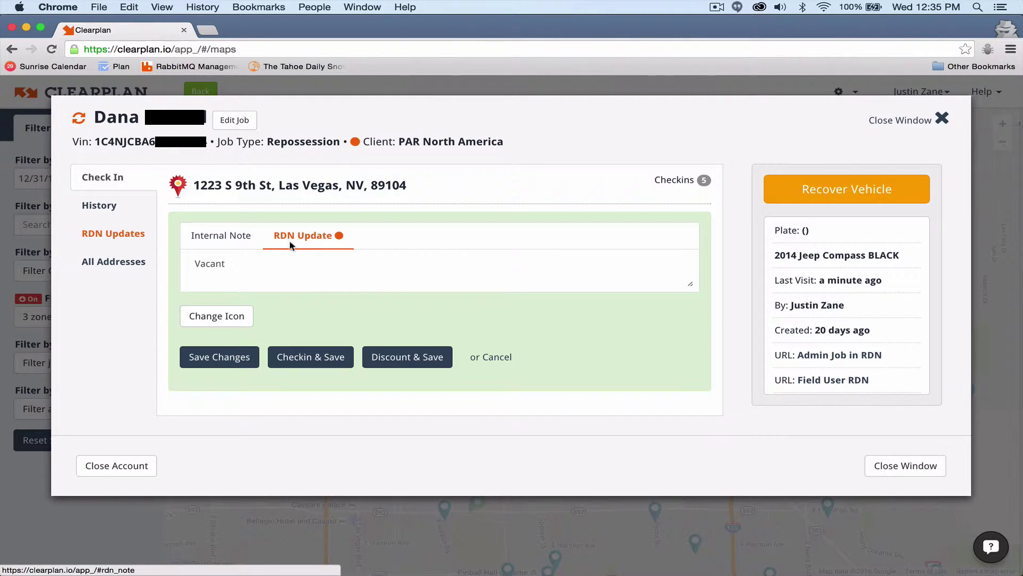
{"action": "left_click", "coordinate": [429, 361]}
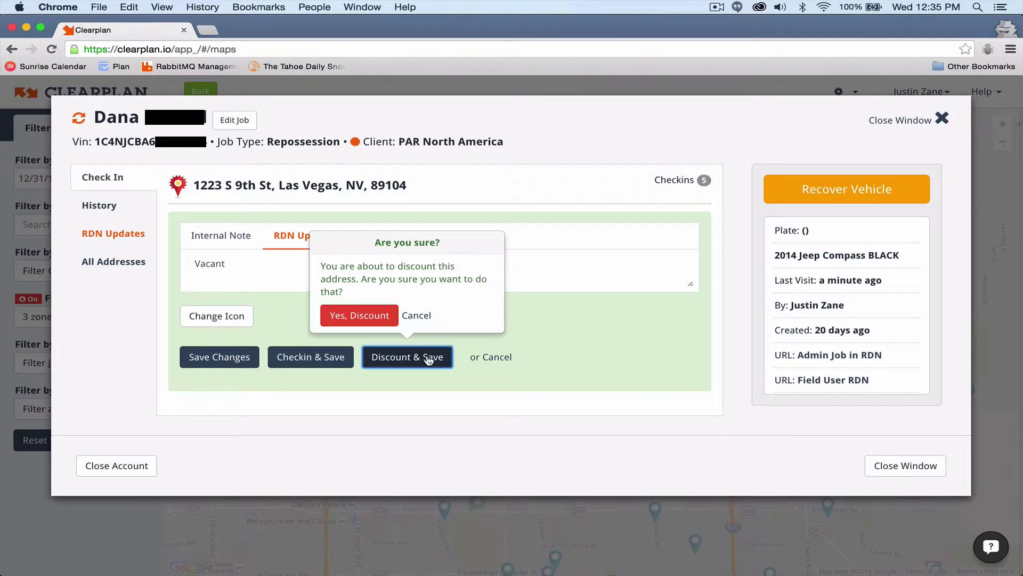
{"action": "left_click", "coordinate": [376, 317]}
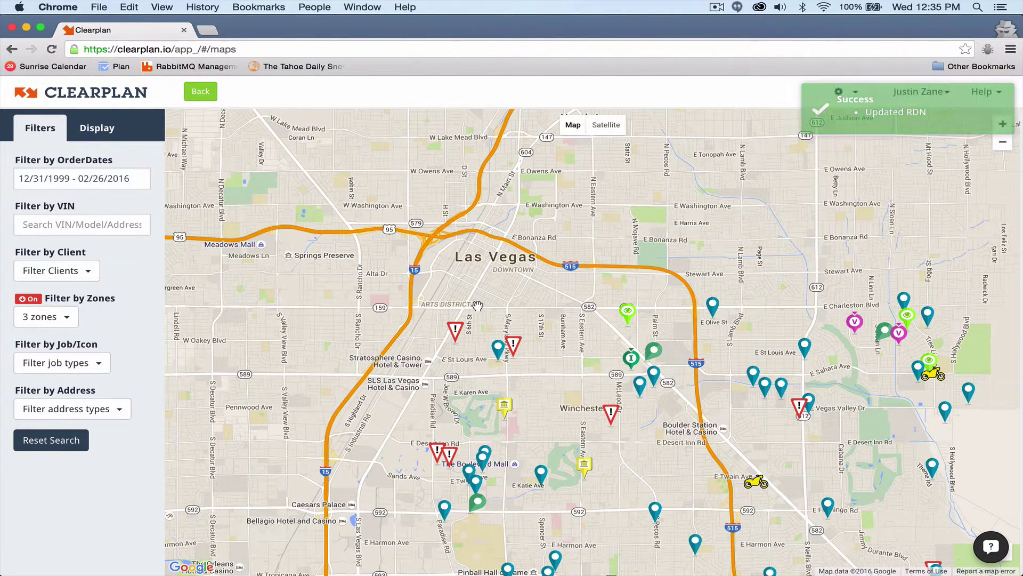
- Zoom the map out and pan toward Henderson so all remaining job pins show
{"action": "scroll", "coordinate": [495, 310], "scroll_direction": "down", "scroll_amount": 2}
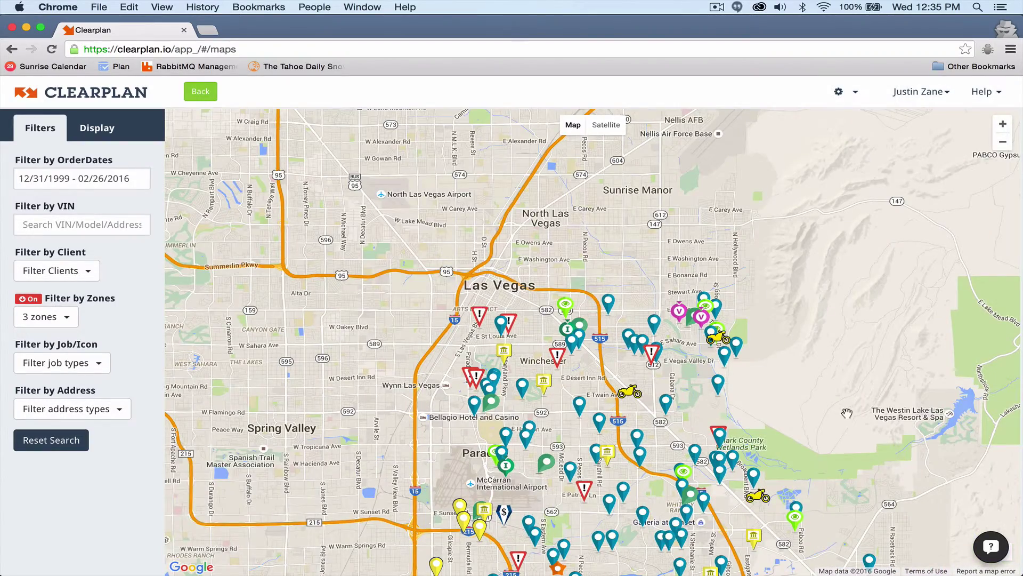
{"action": "left_click_drag", "start_coordinate": [847, 413], "coordinate": [768, 332]}
{"action": "left_click_drag", "start_coordinate": [738, 290], "coordinate": [757, 302]}
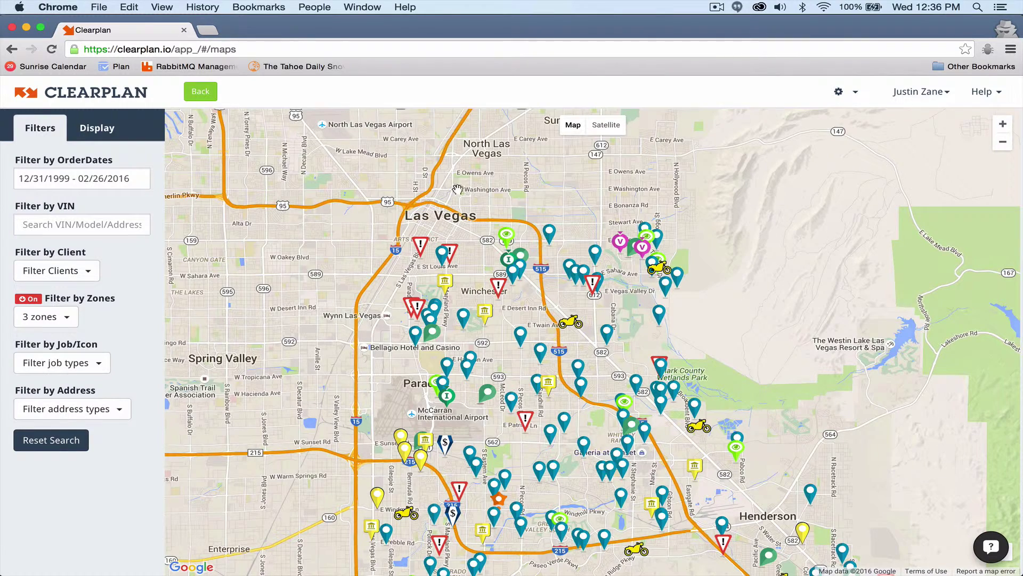
{"action": "left_click", "coordinate": [421, 246]}
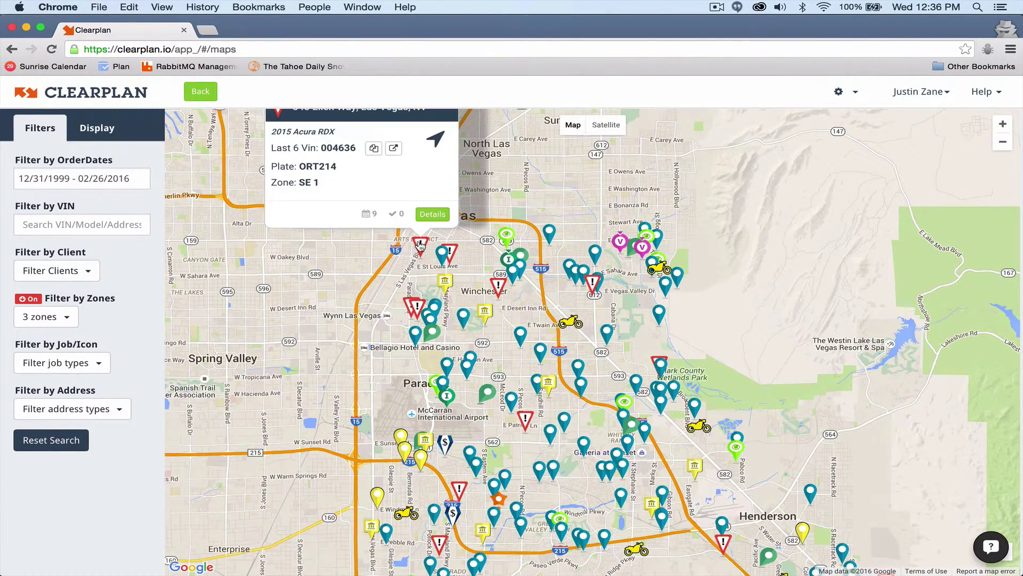
{"action": "left_click", "coordinate": [421, 276]}
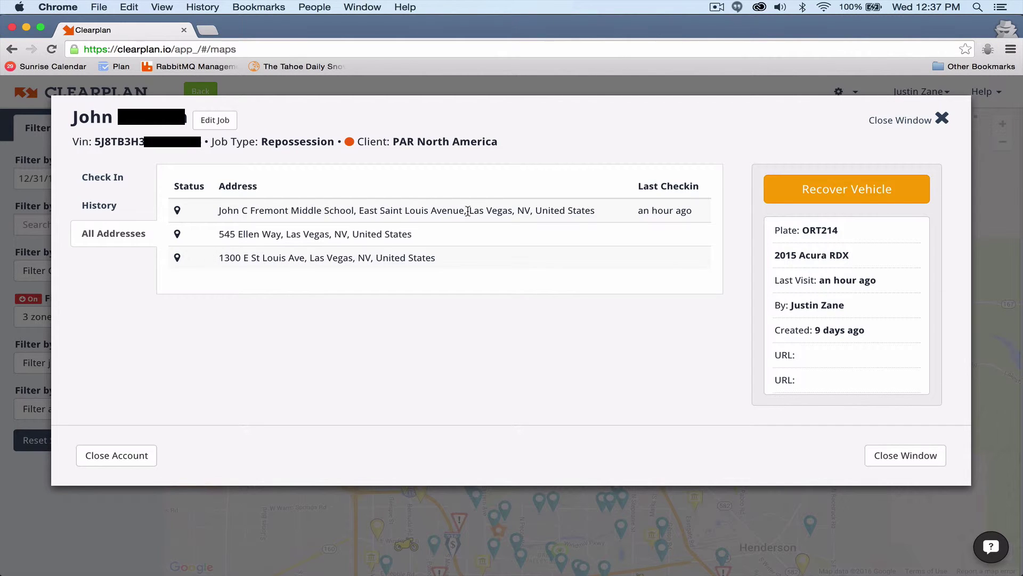
{"action": "left_click", "coordinate": [833, 191]}
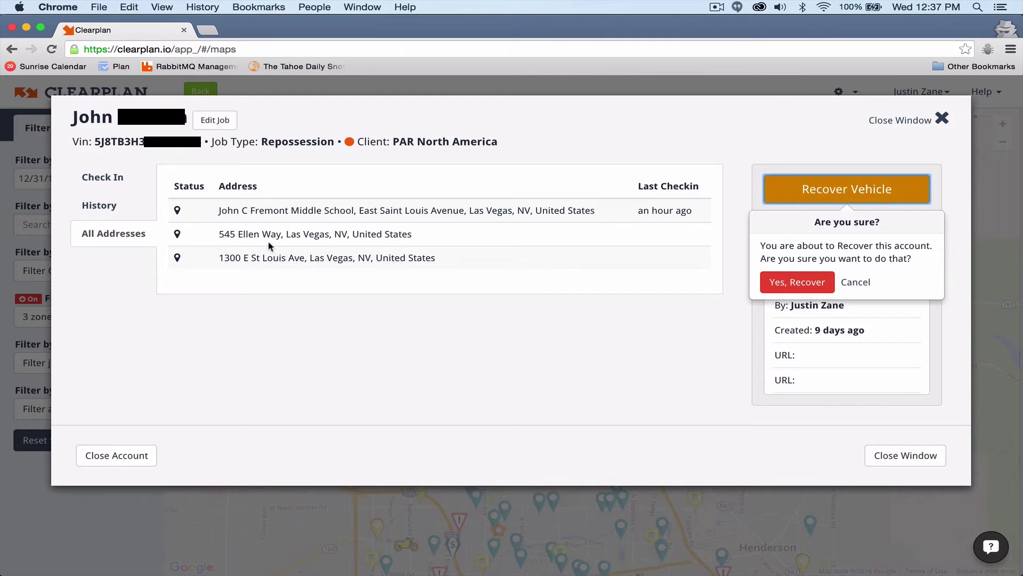
{"action": "left_click", "coordinate": [942, 119]}
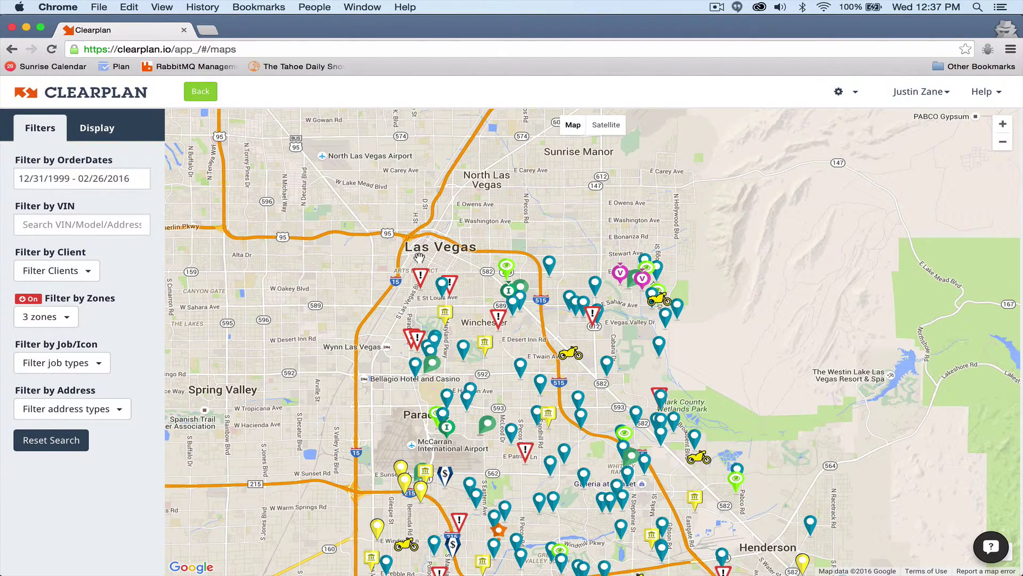
{"action": "left_click", "coordinate": [421, 275]}
{"action": "left_click", "coordinate": [449, 281]}
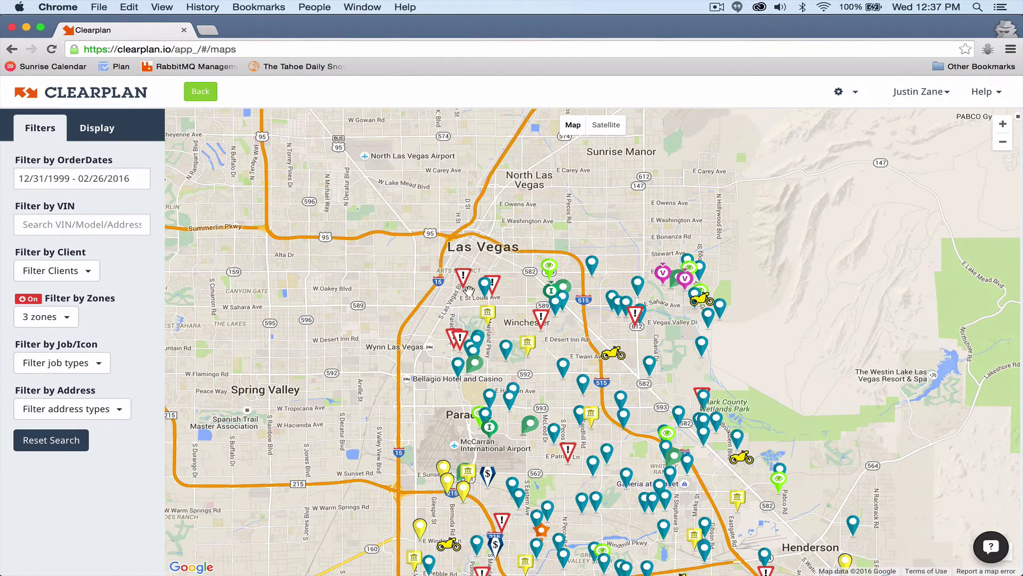
{"action": "left_click", "coordinate": [495, 292]}
{"action": "left_click", "coordinate": [497, 294]}
{"action": "mouse_move", "coordinate": [484, 303]}
{"action": "mouse_move", "coordinate": [465, 288]}
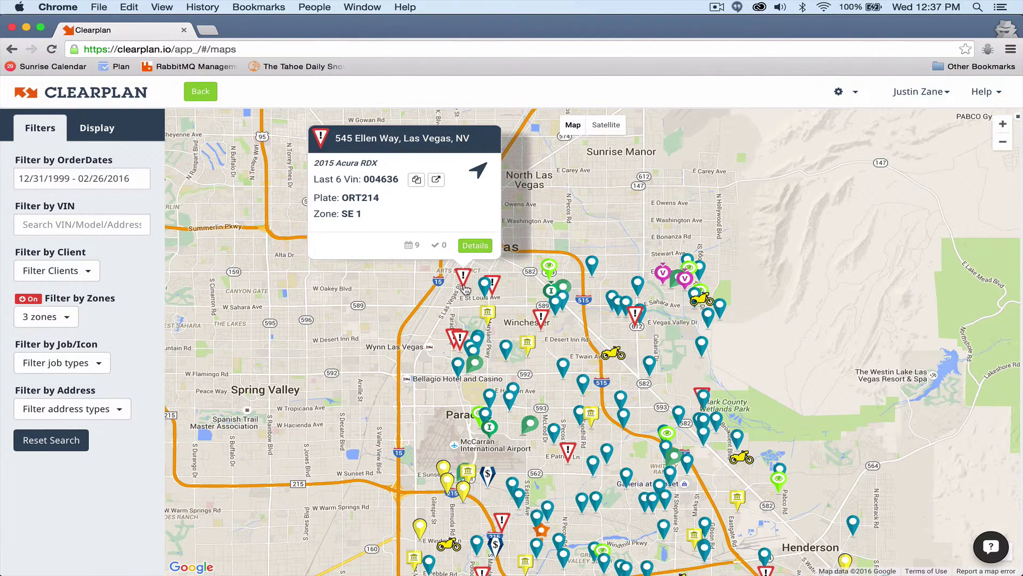
{"action": "left_click", "coordinate": [462, 279]}
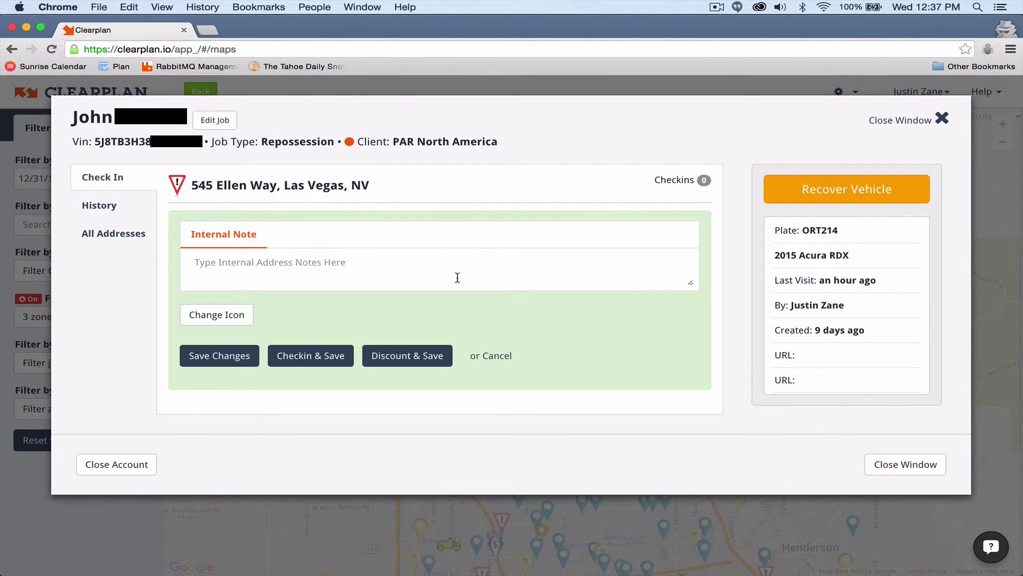
{"action": "left_click", "coordinate": [811, 192]}
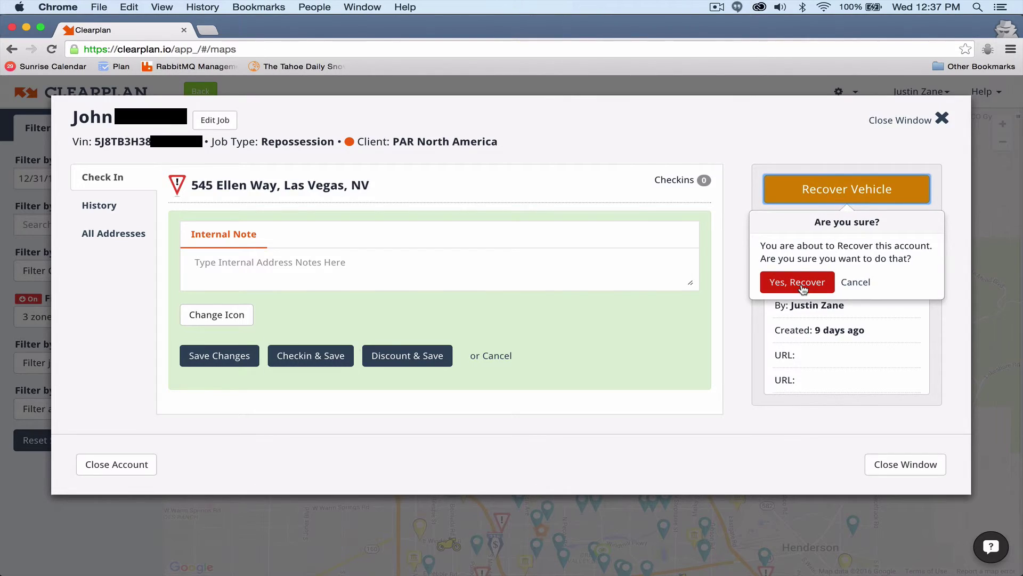
{"action": "left_click", "coordinate": [799, 283]}
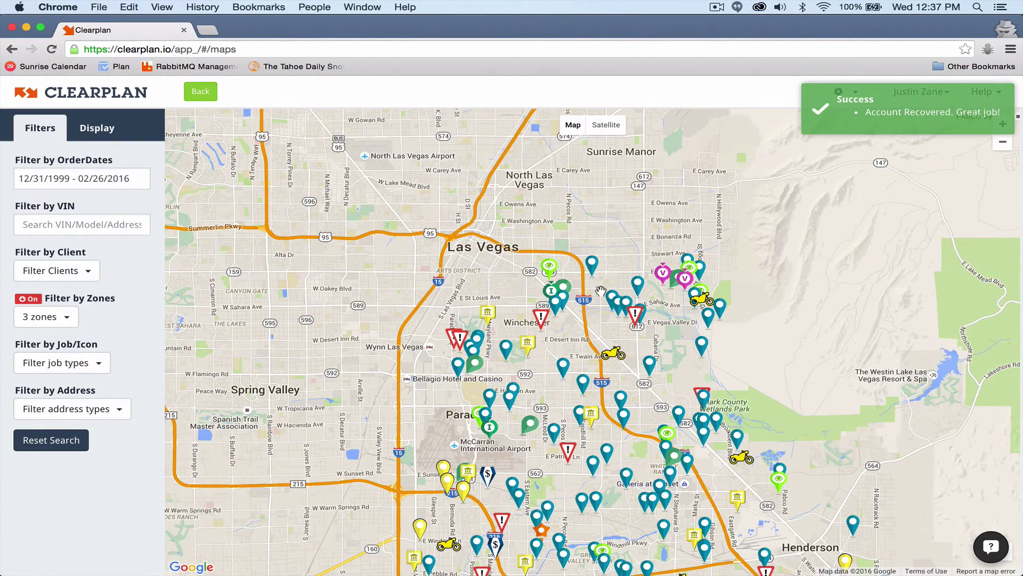